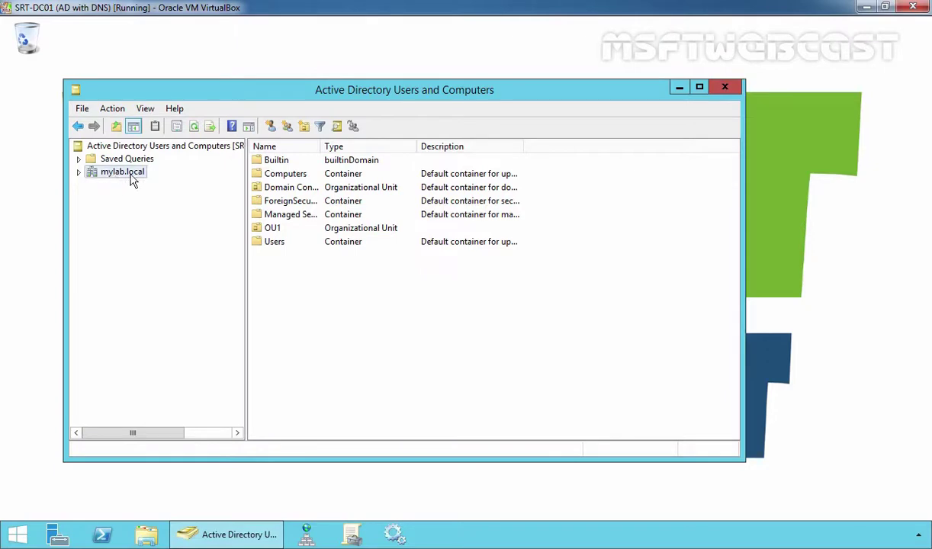
Step: Maximize Group Policy Management and expand the forest tree down to the mylab.local domain
{"action": "left_click", "coordinate": [352, 534]}
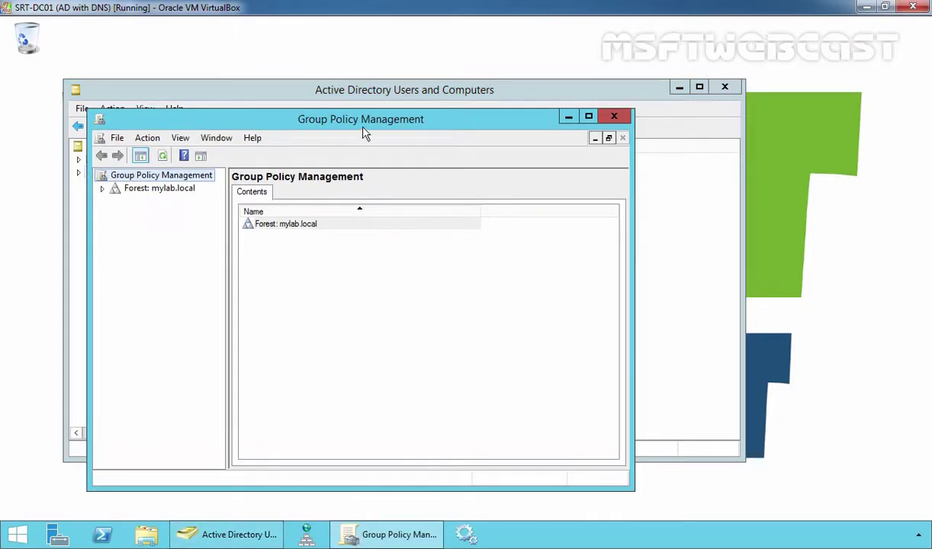
{"action": "double_click", "coordinate": [359, 119]}
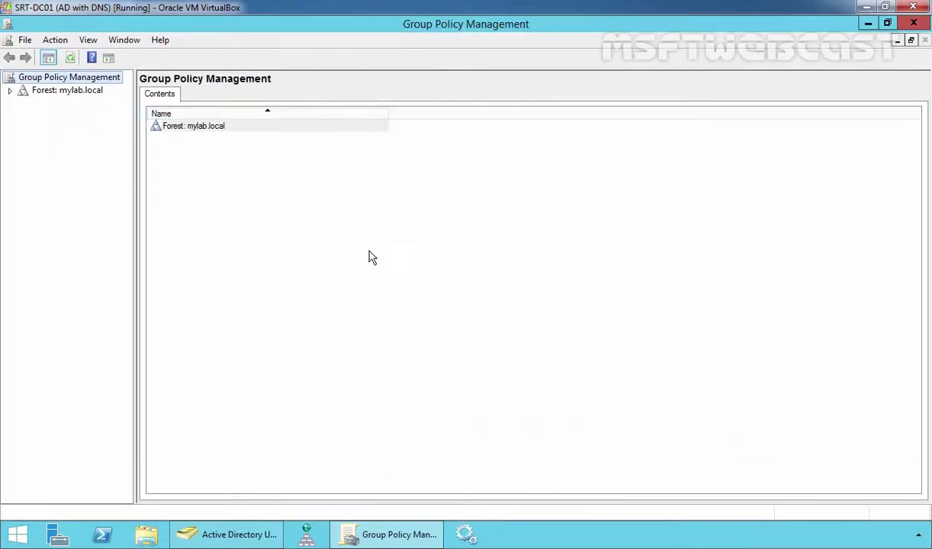
{"action": "double_click", "coordinate": [53, 91]}
{"action": "double_click", "coordinate": [61, 103]}
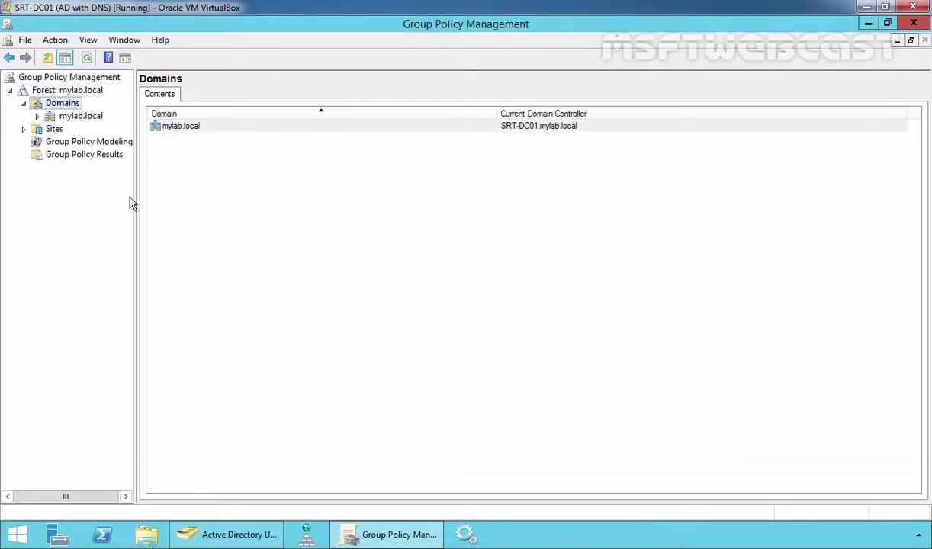
{"action": "left_click_drag", "start_coordinate": [136, 282], "coordinate": [243, 282]}
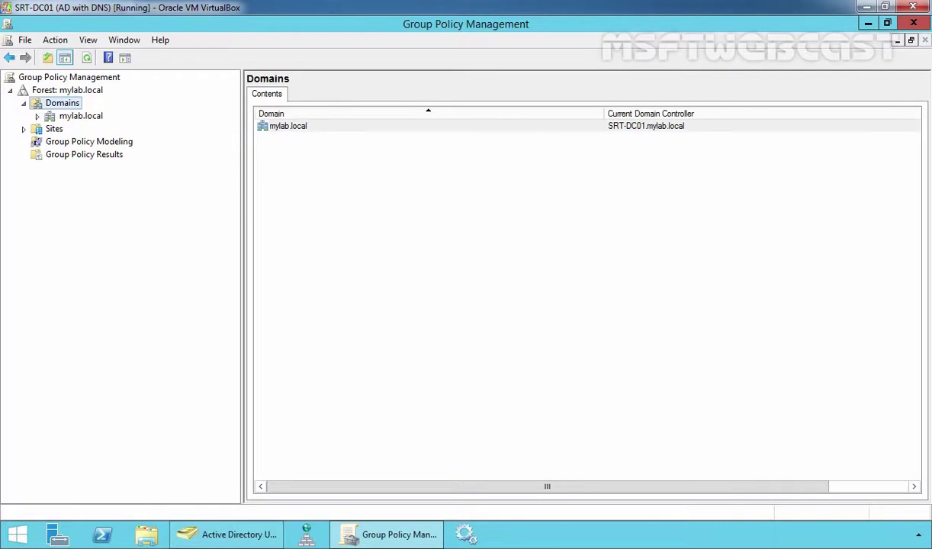
{"action": "double_click", "coordinate": [81, 116]}
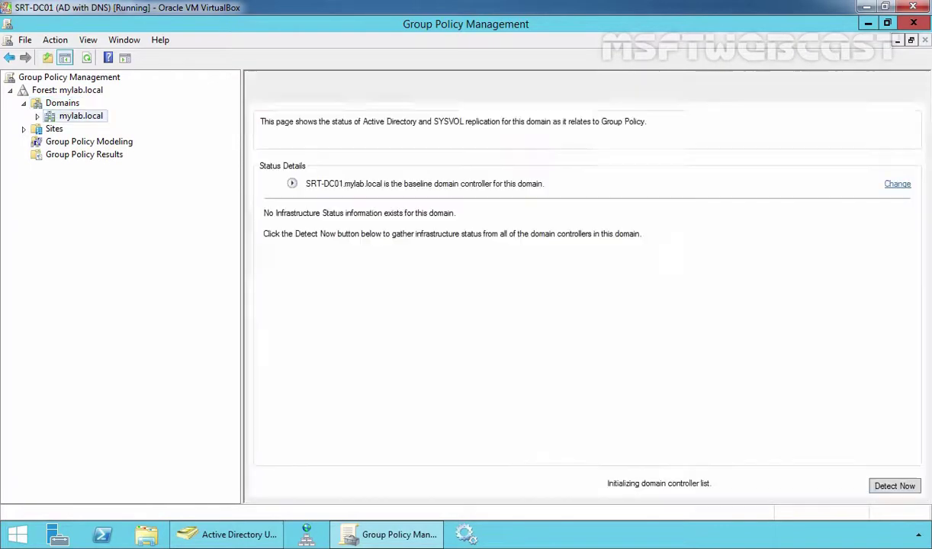
Step: Create a GPO named GPO1 linked to mylab.local and dismiss the link warning permanently
{"action": "right_click", "coordinate": [90, 120]}
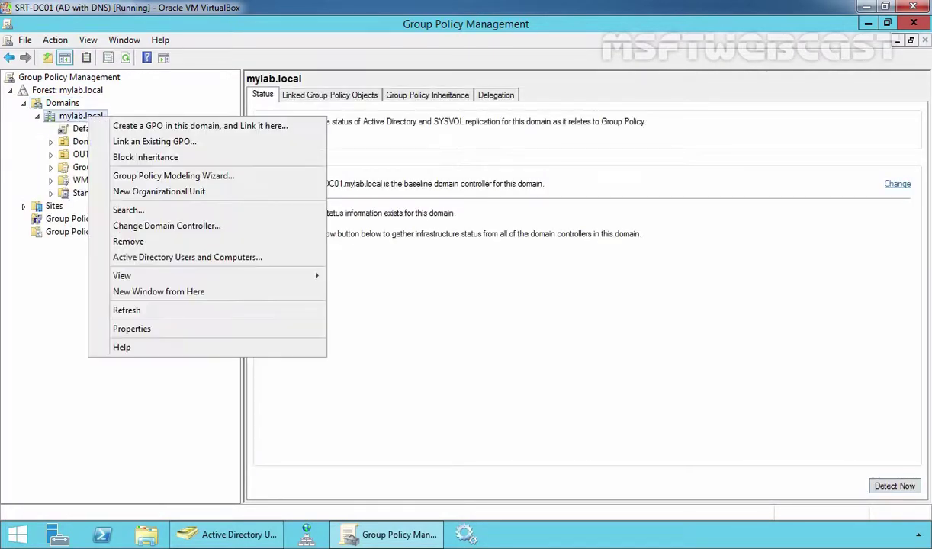
{"action": "left_click", "coordinate": [179, 127]}
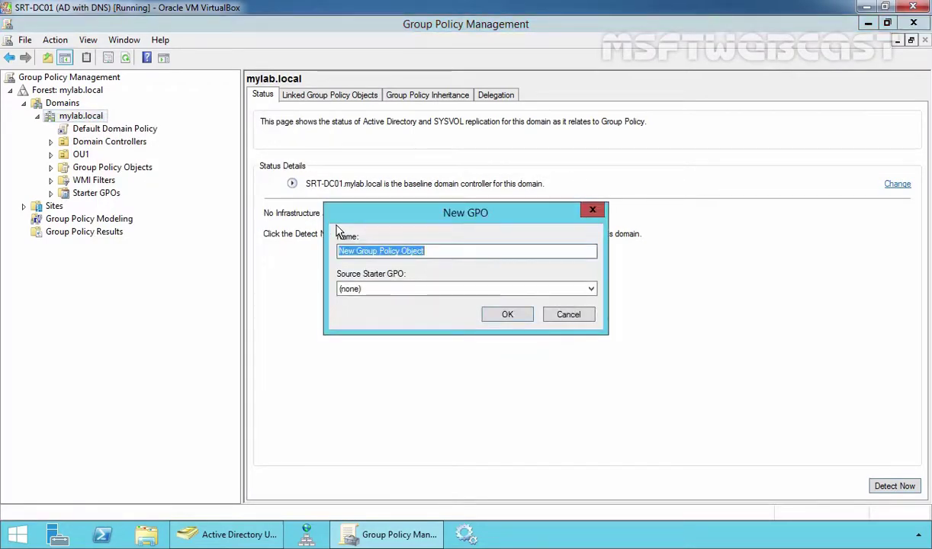
{"action": "type", "text": "GPO1"}
{"action": "key", "text": "Return"}
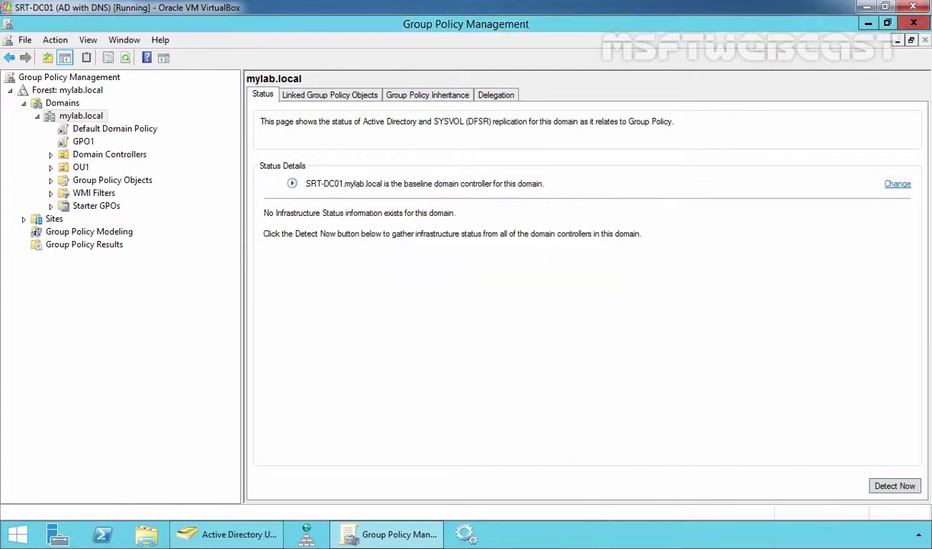
{"action": "left_click", "coordinate": [80, 142]}
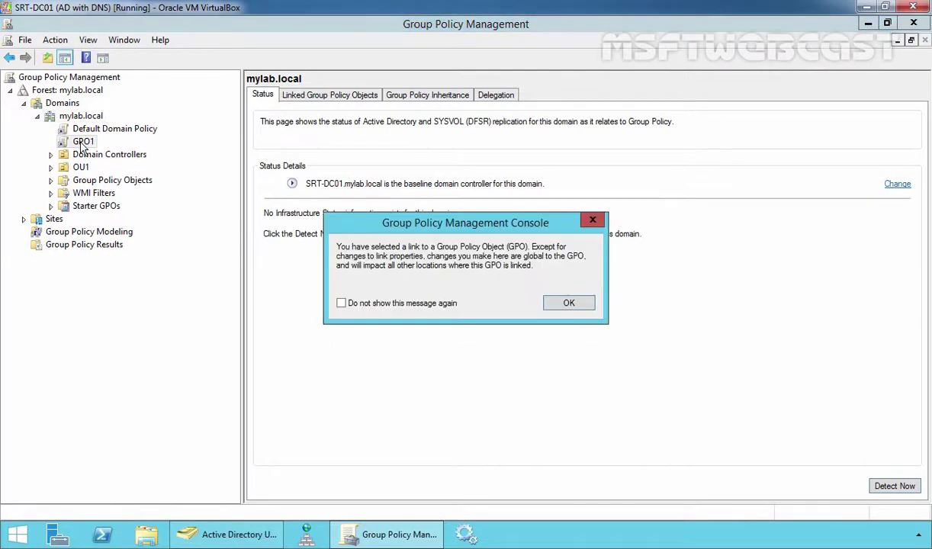
{"action": "left_click", "coordinate": [341, 303]}
{"action": "left_click", "coordinate": [565, 303]}
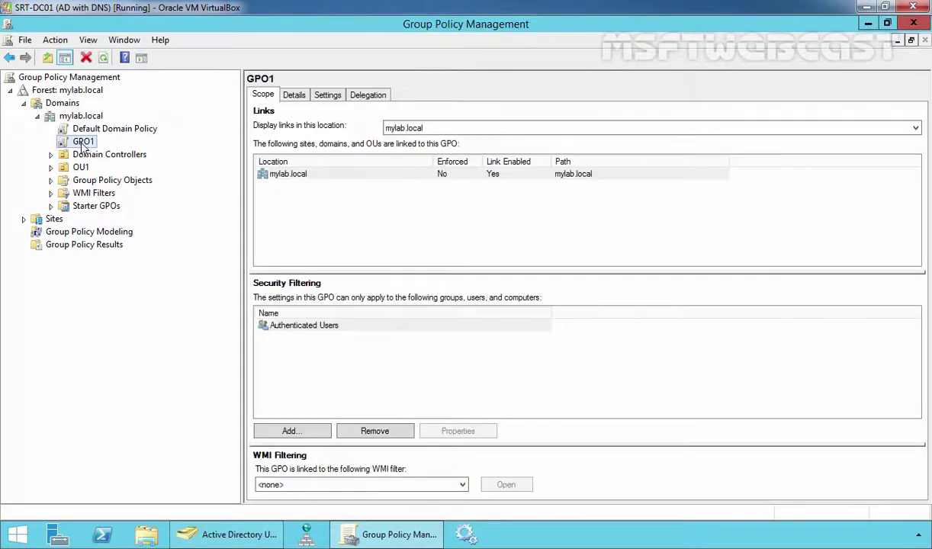
Step: Open GPO1 in a maximized Group Policy Management Editor at Computer Configuration
{"action": "right_click", "coordinate": [83, 145]}
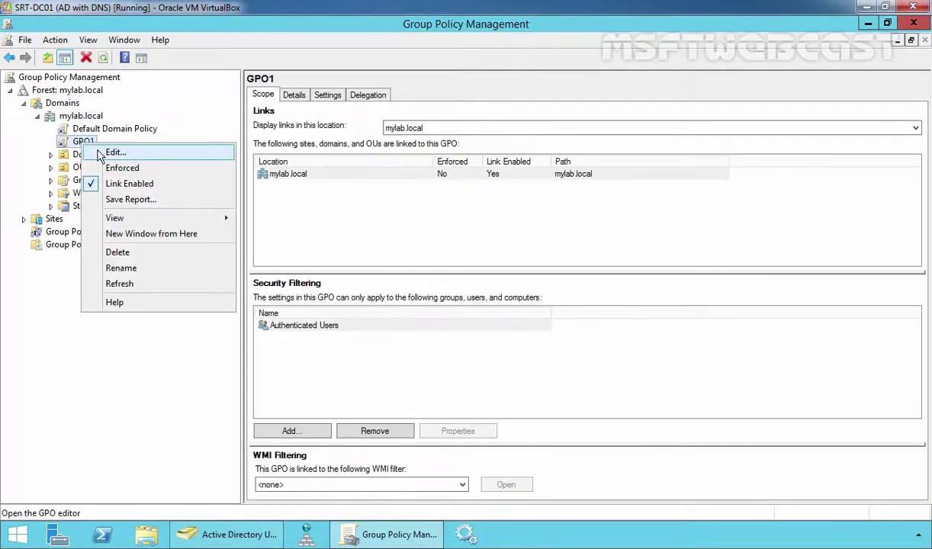
{"action": "left_click", "coordinate": [99, 150]}
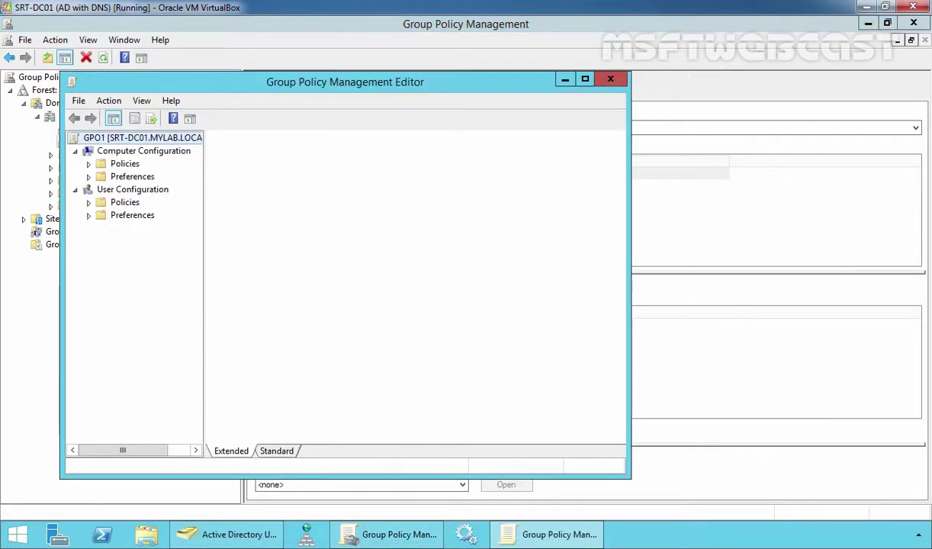
{"action": "double_click", "coordinate": [330, 86]}
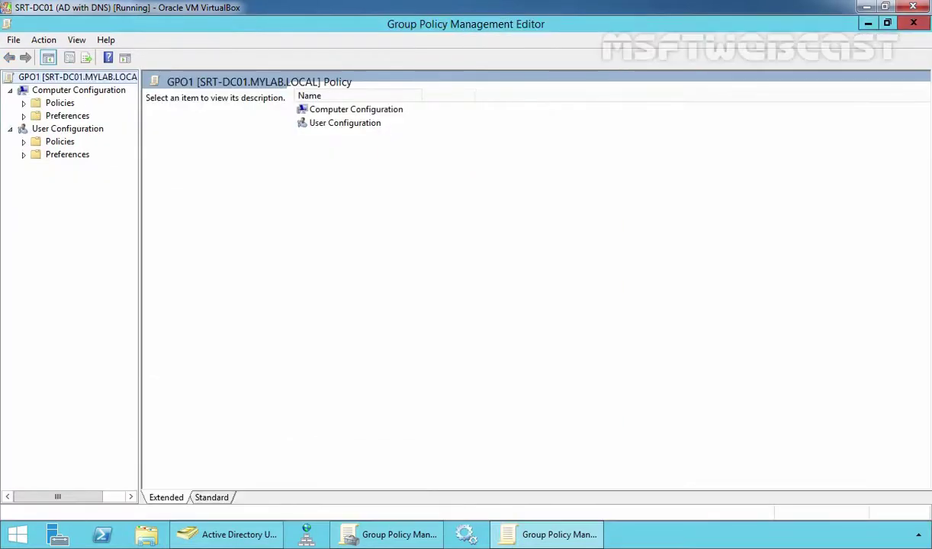
{"action": "left_click", "coordinate": [84, 93]}
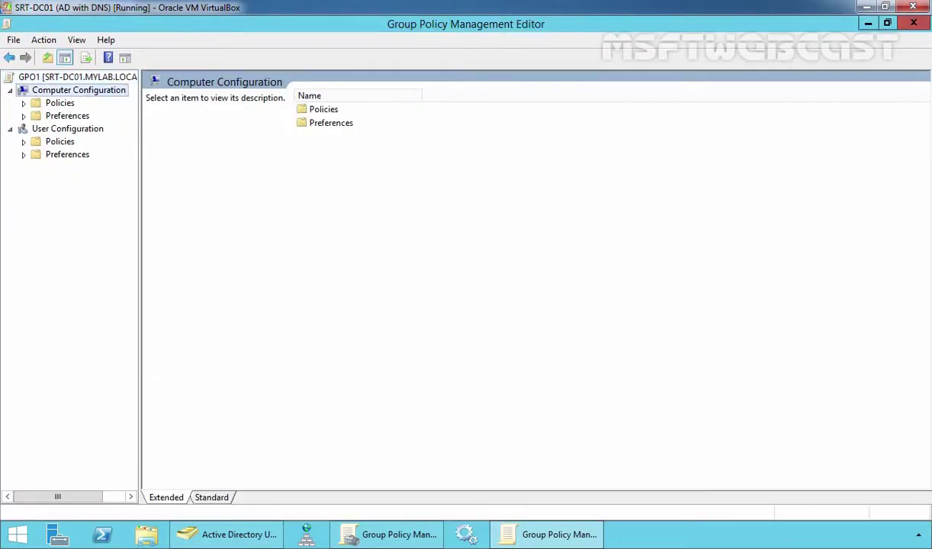
Step: Navigate Policies > Administrative Templates > Windows Components > Windows Logon Options and select the previous-logons policy
{"action": "double_click", "coordinate": [59, 104]}
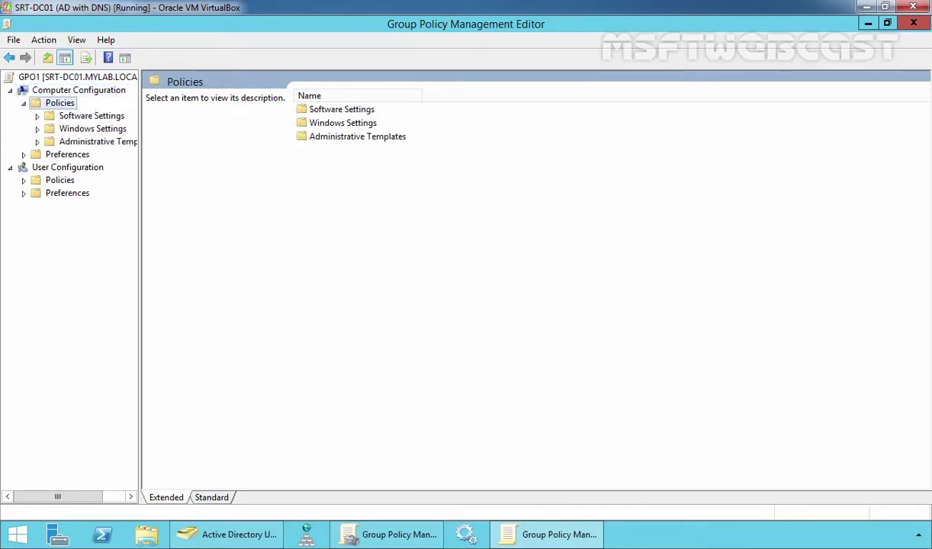
{"action": "double_click", "coordinate": [77, 145]}
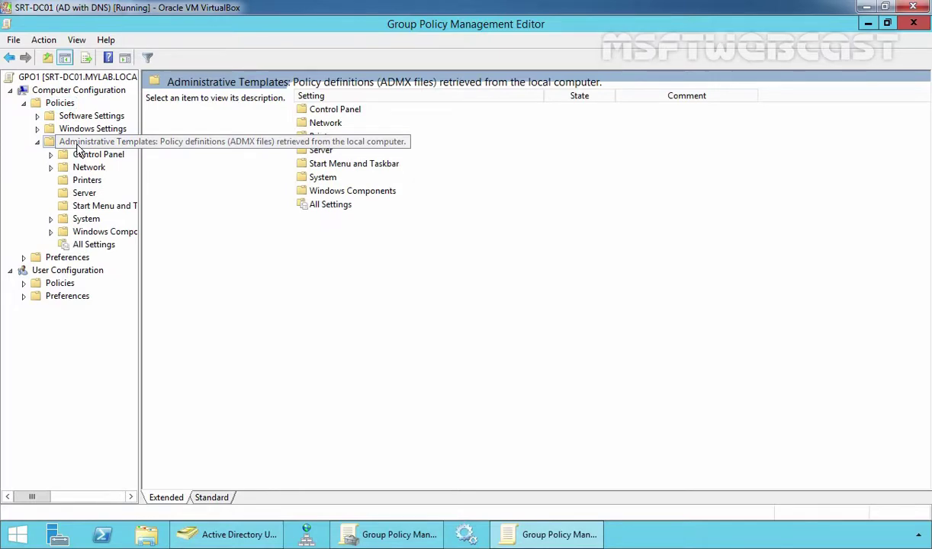
{"action": "double_click", "coordinate": [105, 232]}
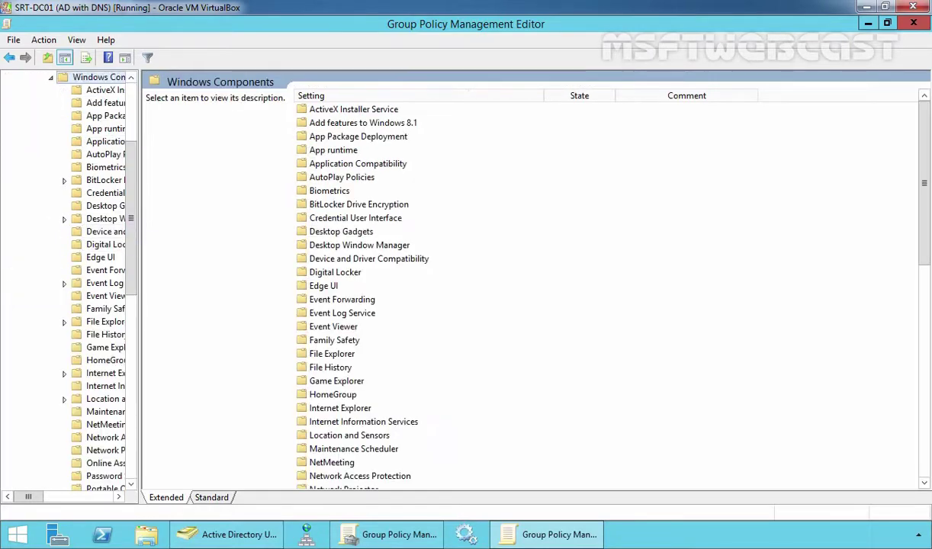
{"action": "left_click_drag", "start_coordinate": [141, 244], "coordinate": [281, 358]}
{"action": "scroll", "coordinate": [272, 252], "scroll_direction": "down", "scroll_amount": 1}
{"action": "left_click", "coordinate": [102, 398]}
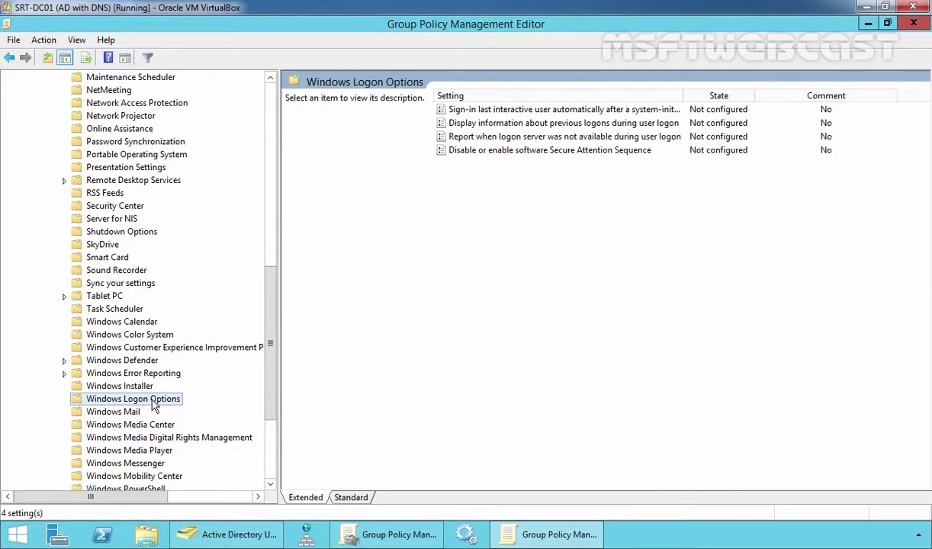
{"action": "left_click", "coordinate": [466, 124]}
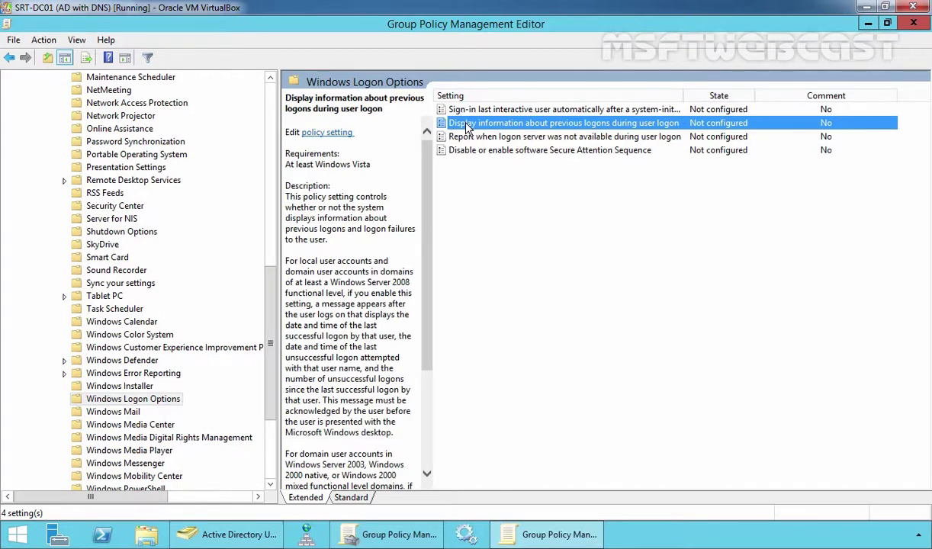
Step: Set 'Display information about previous logons during user logon' to Enabled, apply it, and close the editor
{"action": "double_click", "coordinate": [466, 124]}
{"action": "left_click_drag", "start_coordinate": [339, 103], "coordinate": [348, 67]}
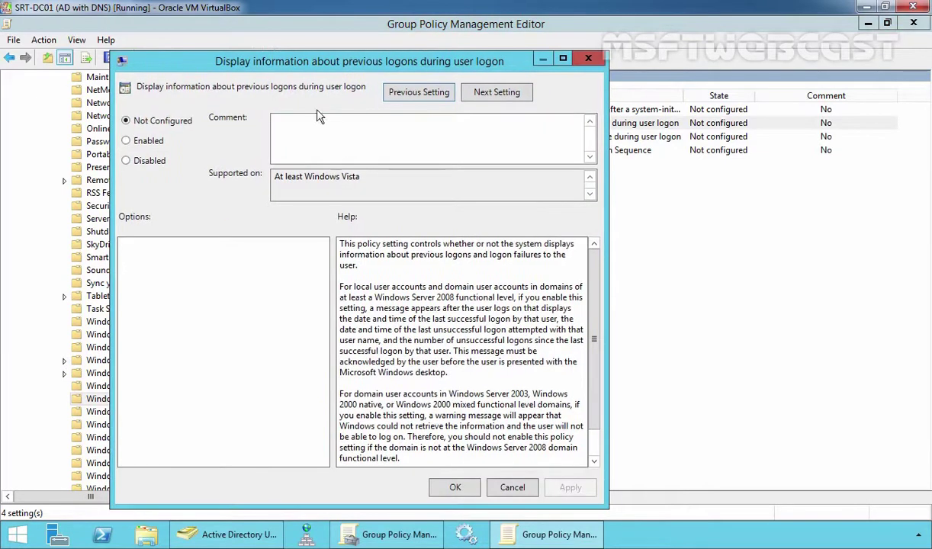
{"action": "left_click", "coordinate": [127, 142]}
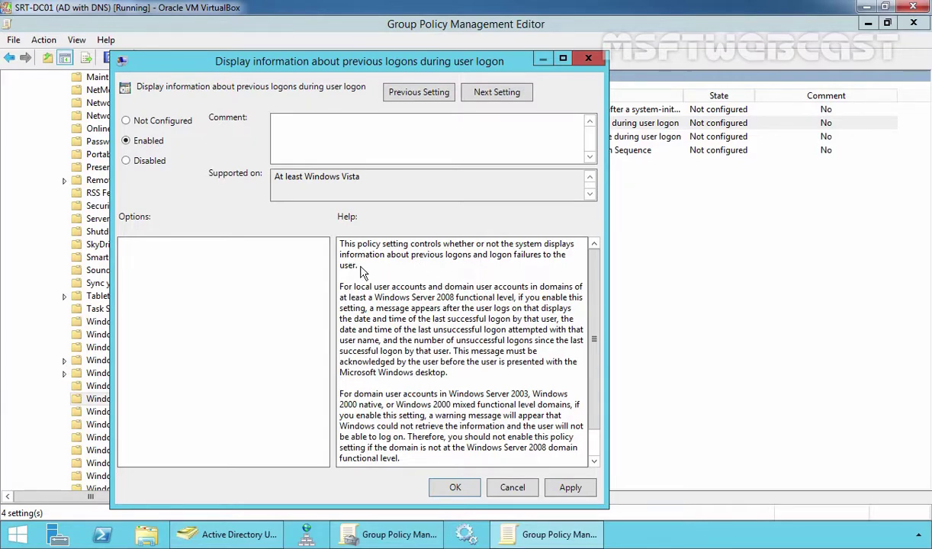
{"action": "left_click", "coordinate": [570, 488]}
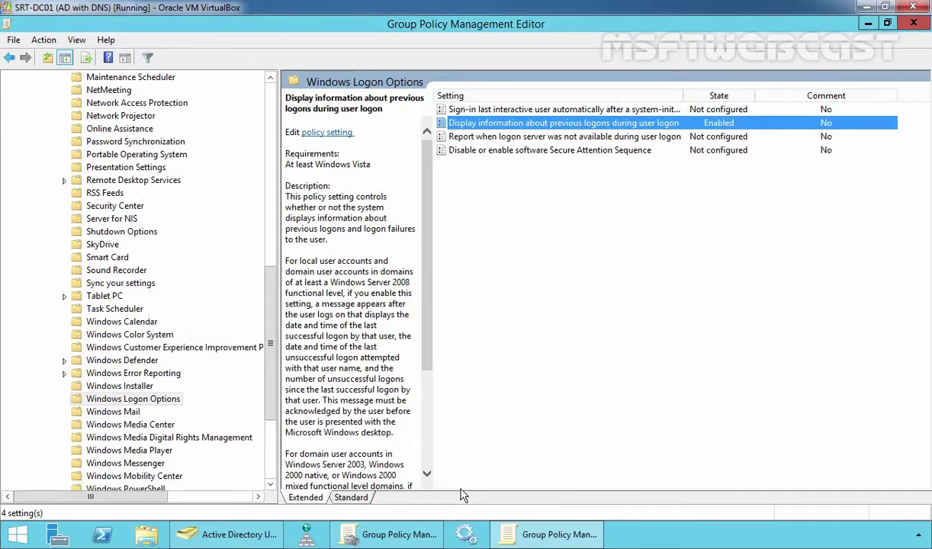
{"action": "left_click", "coordinate": [455, 485]}
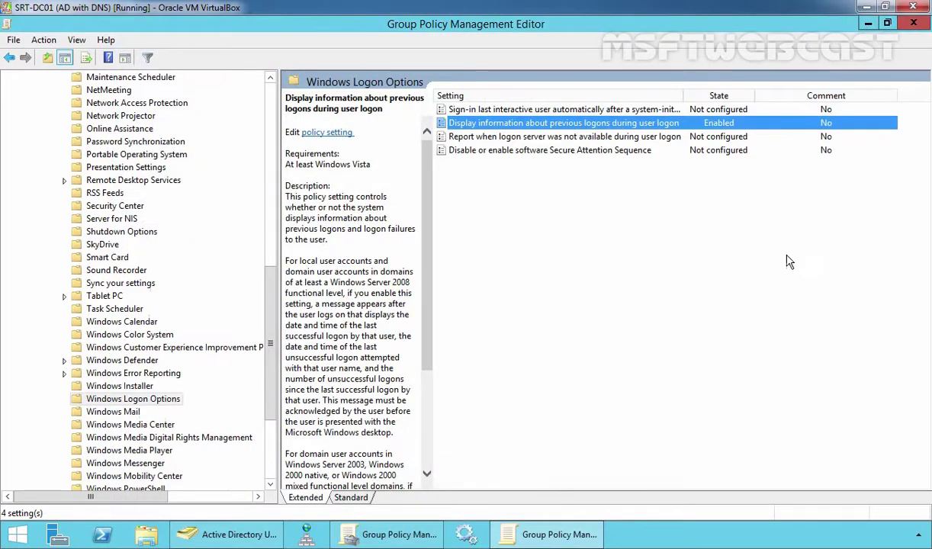
{"action": "left_click", "coordinate": [913, 23]}
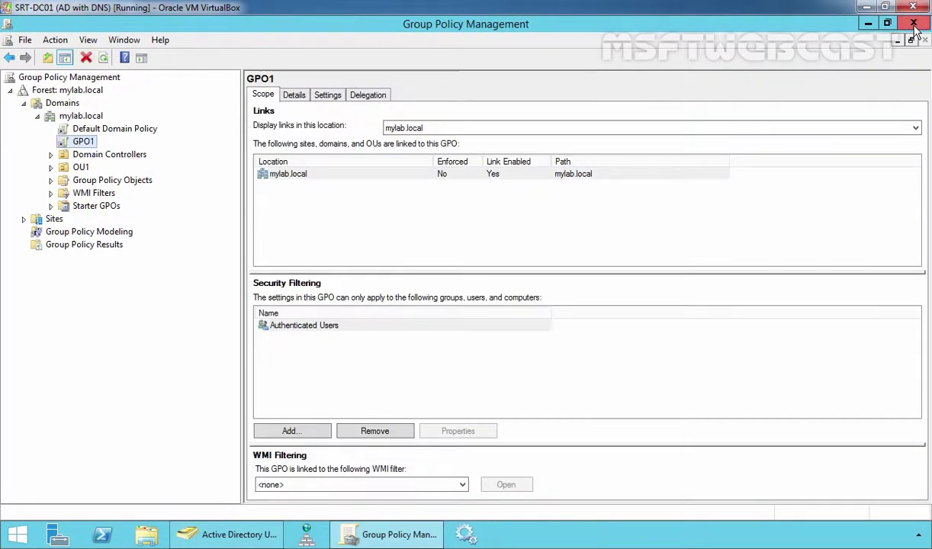
Step: Close Group Policy Management and Active Directory Users and Computers on the domain controller
{"action": "left_click", "coordinate": [914, 23]}
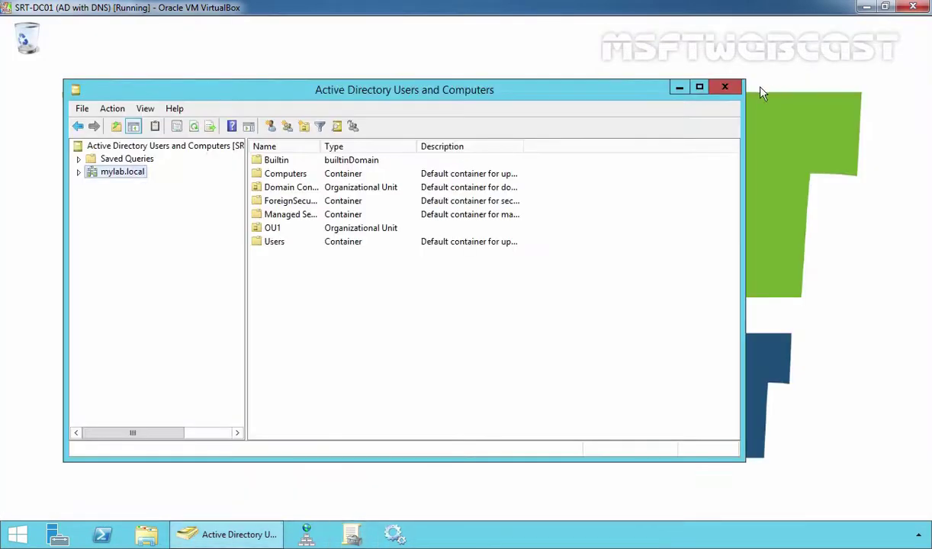
{"action": "left_click", "coordinate": [724, 87]}
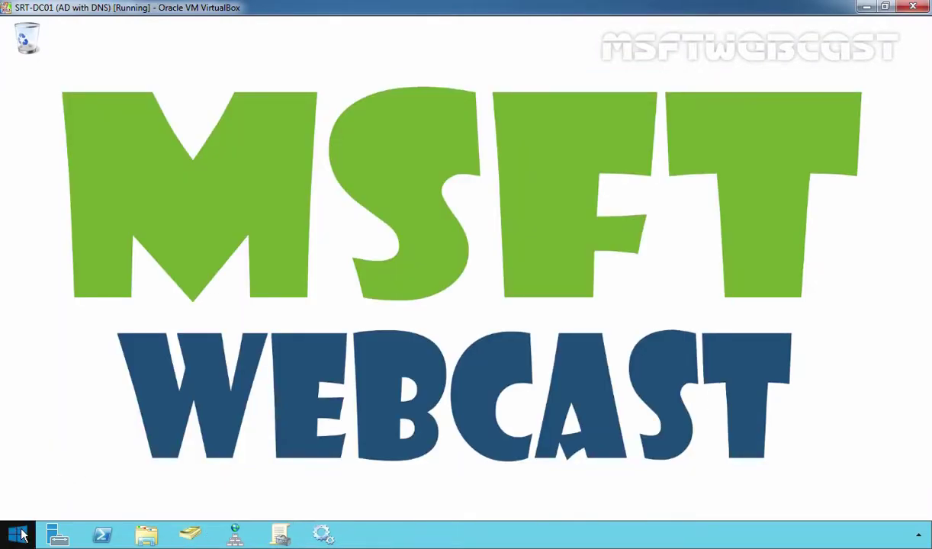
{"action": "right_click", "coordinate": [17, 532]}
{"action": "left_click", "coordinate": [52, 484]}
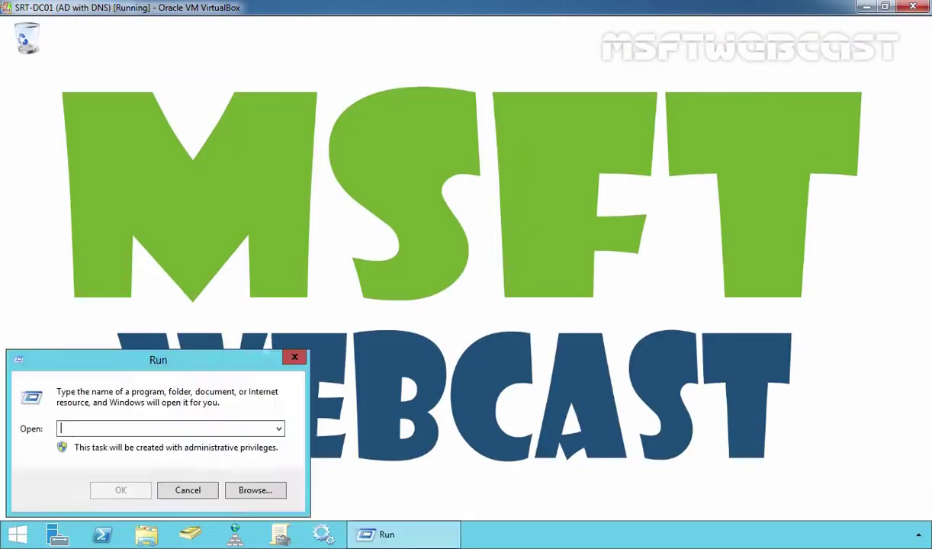
Step: Run gpupdate /force in an elevated Command Prompt, then bring up Run on the Windows 10 client
{"action": "type", "text": "cmd"}
{"action": "key", "text": "Return"}
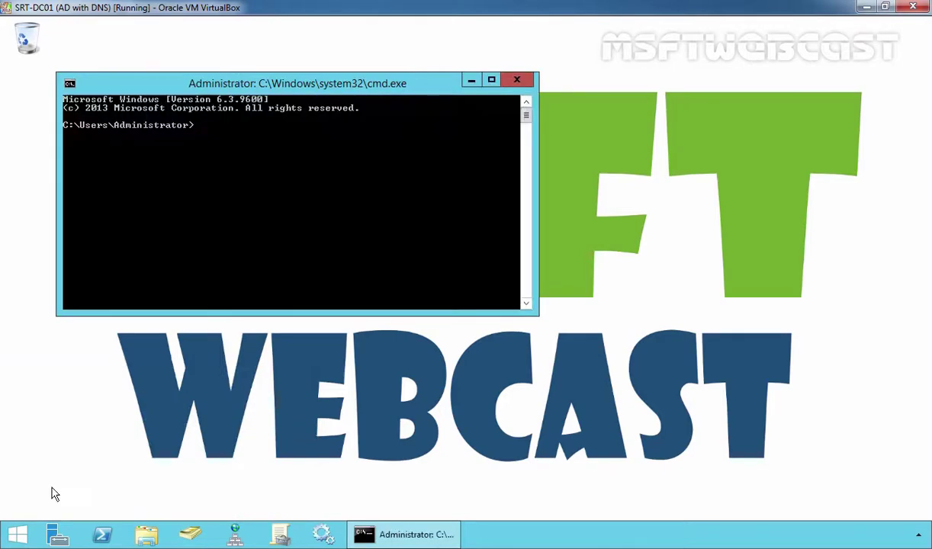
{"action": "type", "text": "gpupdate /force"}
{"action": "key", "text": "Return"}
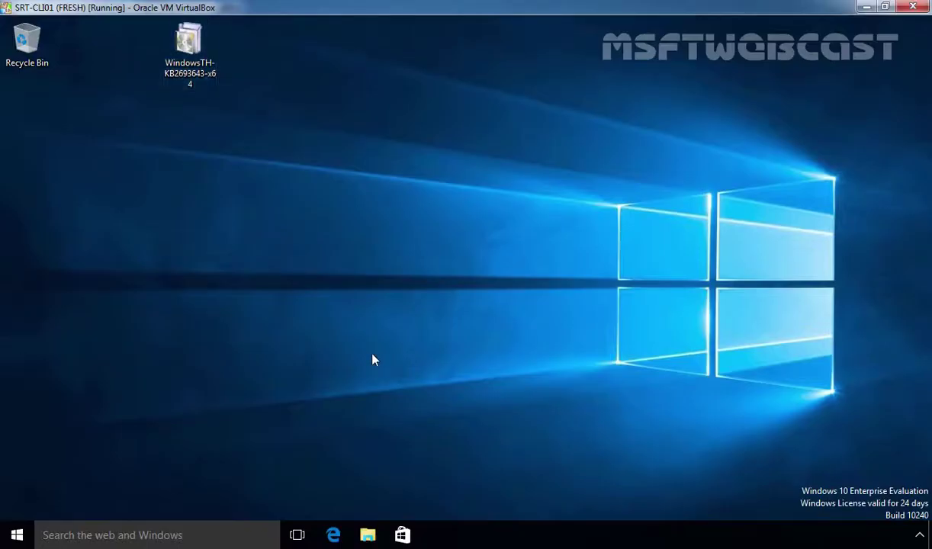
{"action": "key", "text": "super+r"}
Step: Run gpupdate /force and then logoff from Command Prompt on the Windows 10 client
{"action": "type", "text": "cmd"}
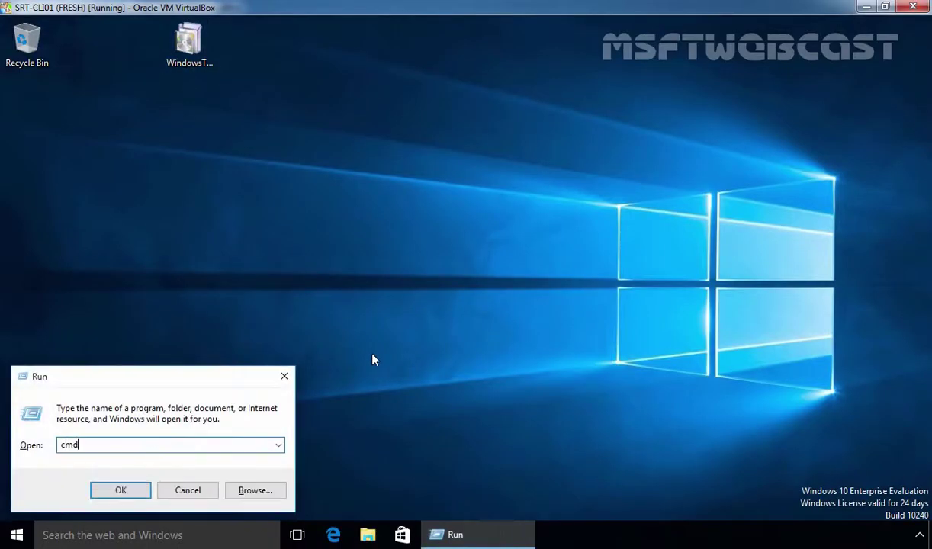
{"action": "key", "text": "Return"}
{"action": "type", "text": "g"}
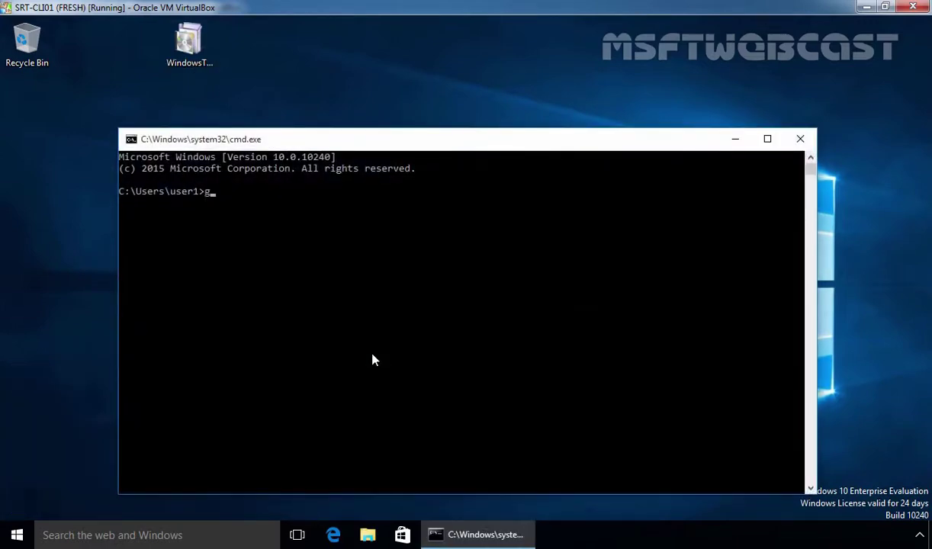
{"action": "type", "text": "pupdate /force"}
{"action": "key", "text": "Return"}
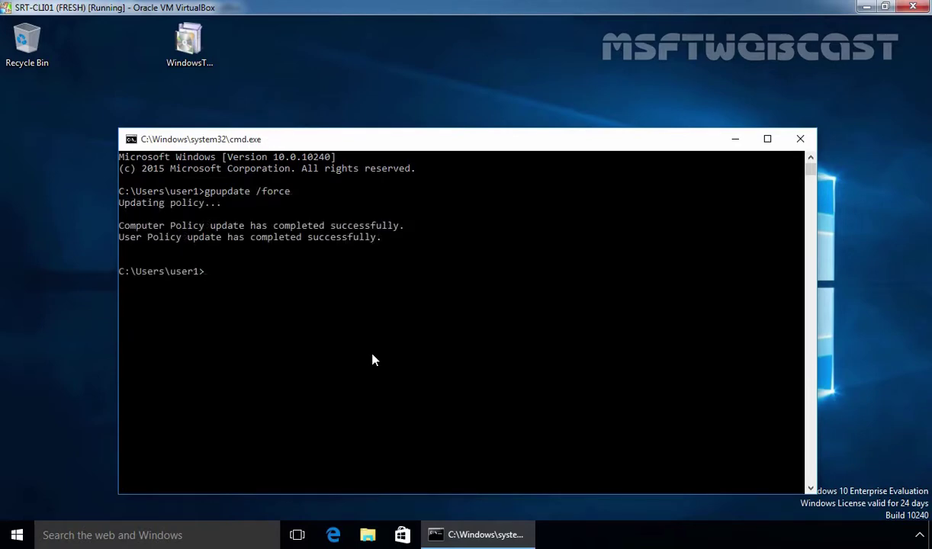
{"action": "type", "text": "logoff"}
{"action": "key", "text": "Return"}
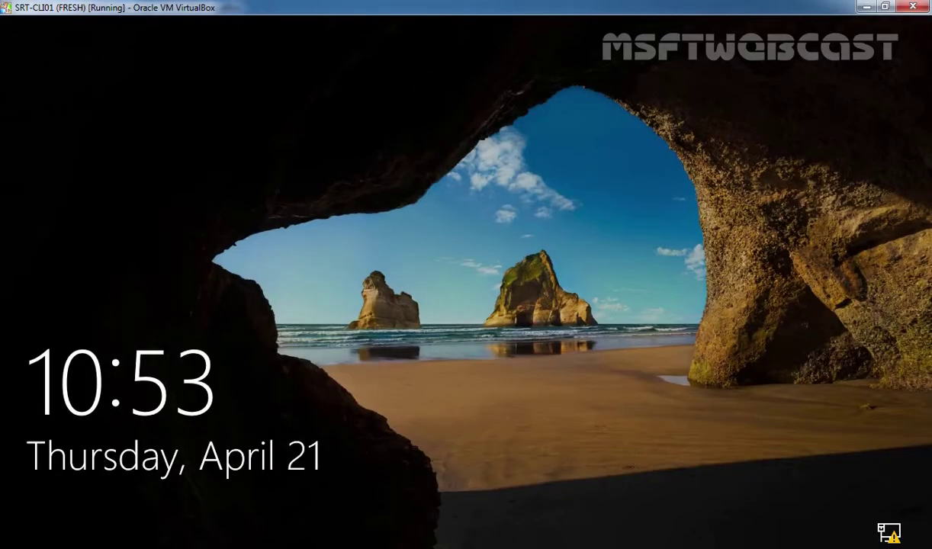
Step: Sign in with the domain user's password, acknowledge the notice, and sign out via logoff
{"action": "left_click", "coordinate": [373, 360]}
{"action": "type", "text": "P@ssw0rd"}
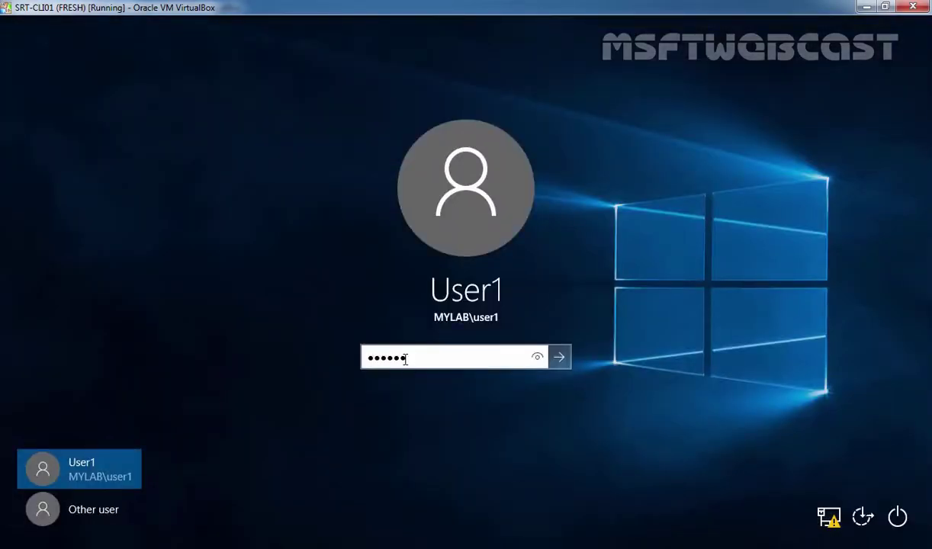
{"action": "key", "text": "Return"}
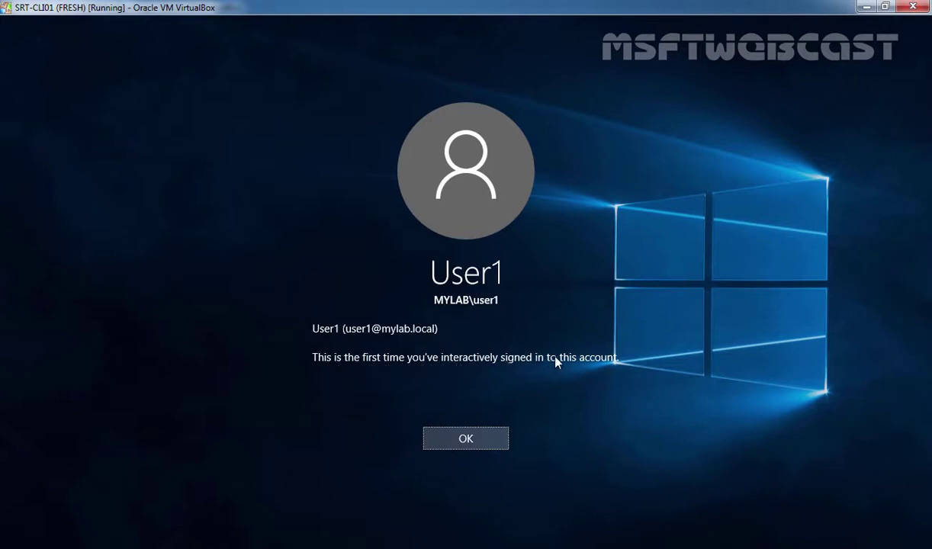
{"action": "left_click", "coordinate": [482, 441]}
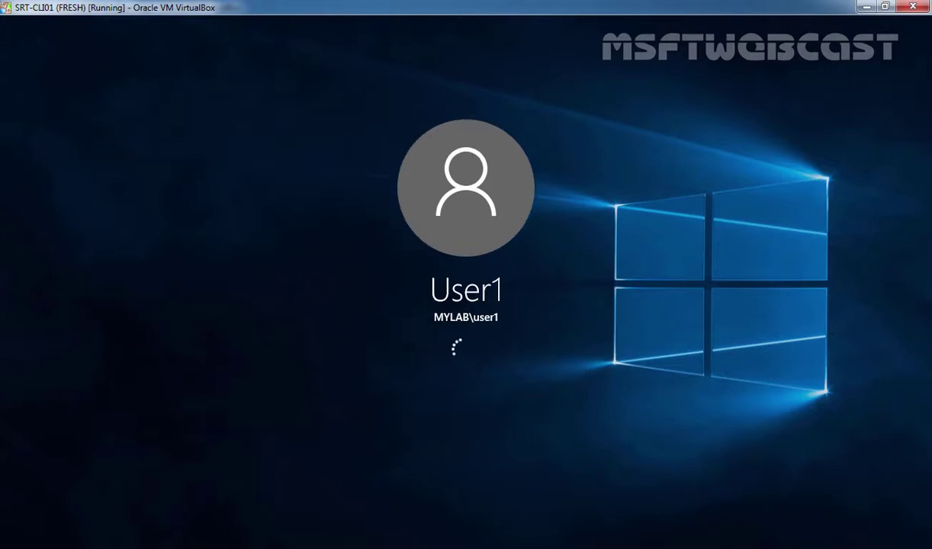
{"action": "key", "text": "super+r"}
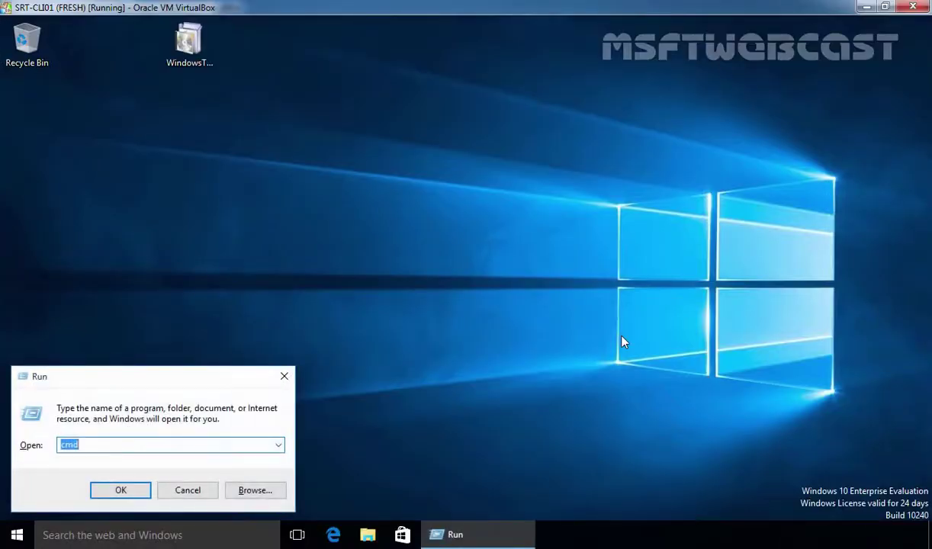
{"action": "type", "text": "logoff"}
{"action": "key", "text": "Return"}
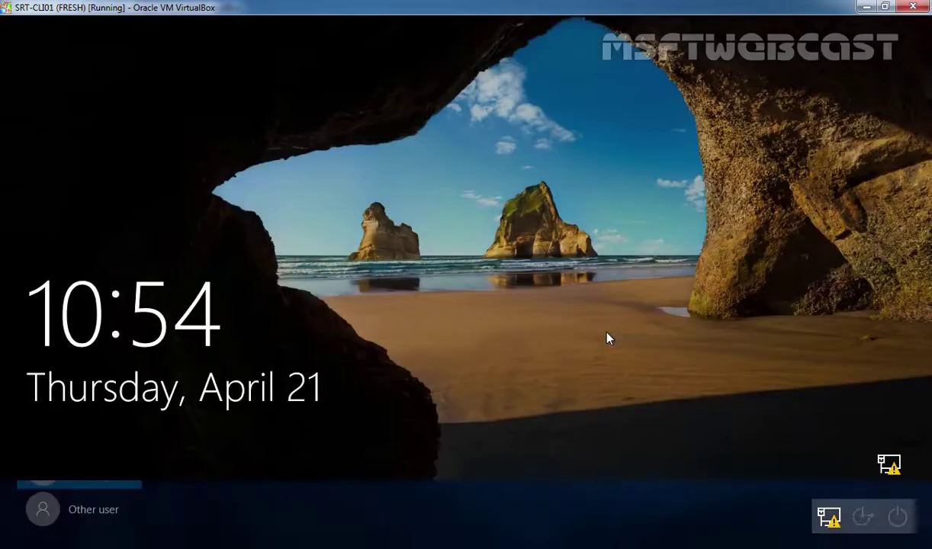
Step: Submit a wrong password once, dismiss the error, then sign in with the correct password
{"action": "left_click", "coordinate": [608, 338]}
{"action": "type", "text": "•••••"}
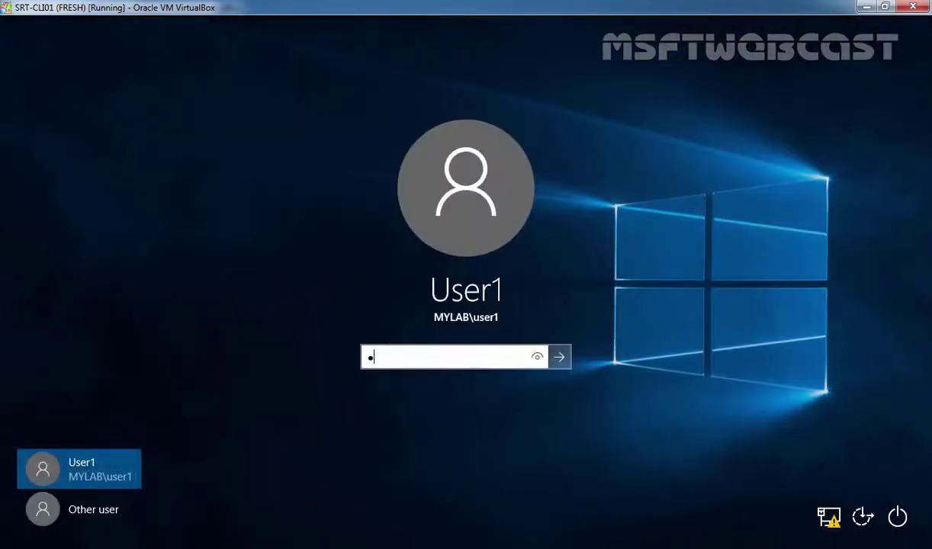
{"action": "type", "text": "••••••••••"}
{"action": "key", "text": "Return"}
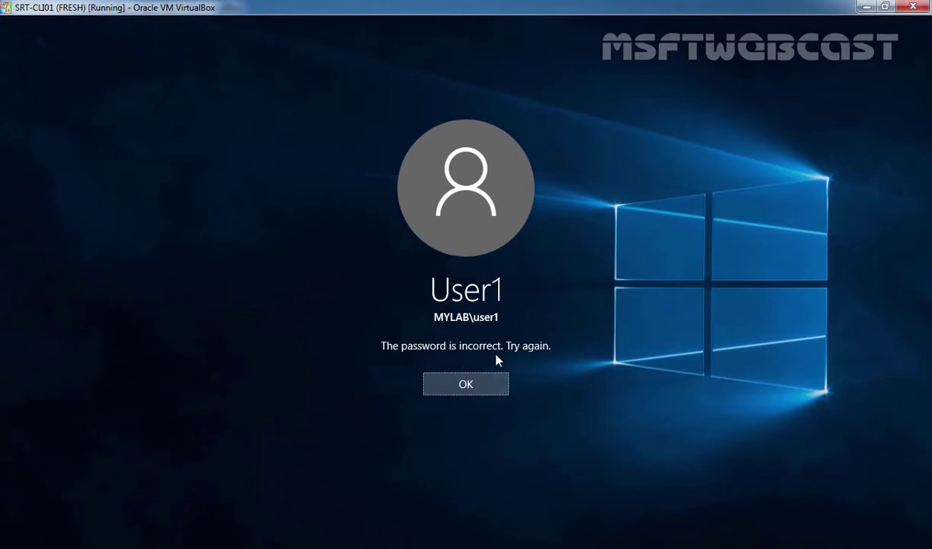
{"action": "left_click", "coordinate": [490, 385]}
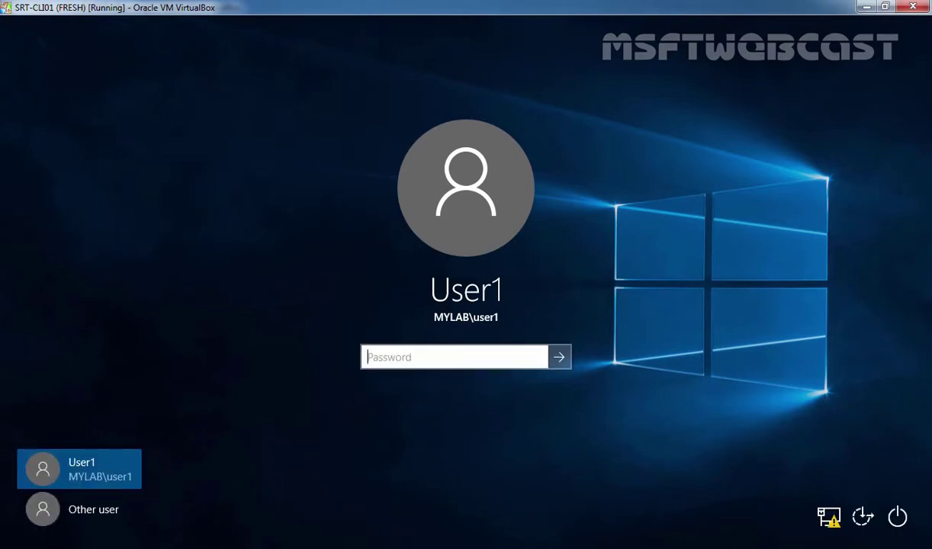
{"action": "type", "text": "•••••••••"}
{"action": "key", "text": "Return"}
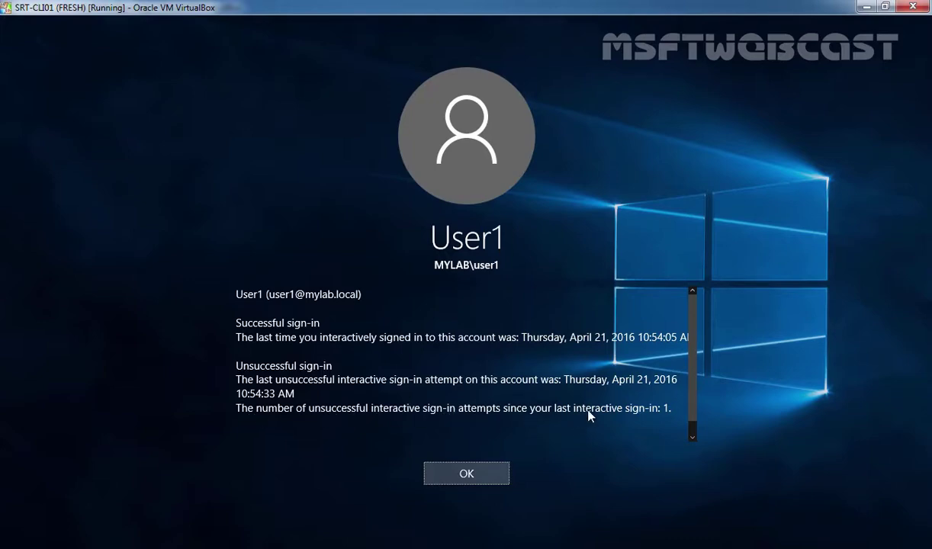
Step: Scroll the logon report: last success 10:54:05 AM, one failed attempt 10:54:33 AM
{"action": "scroll", "coordinate": [692, 404], "scroll_direction": "down", "scroll_amount": 2}
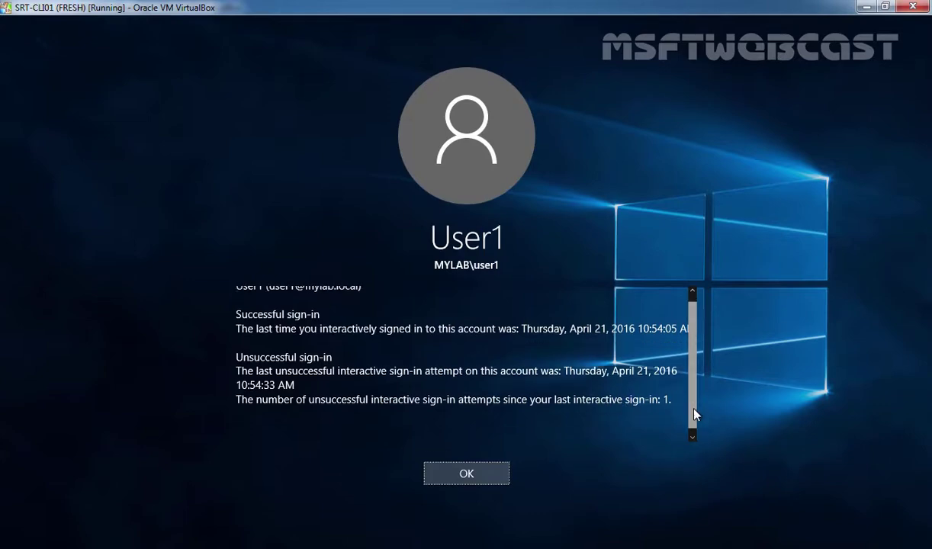